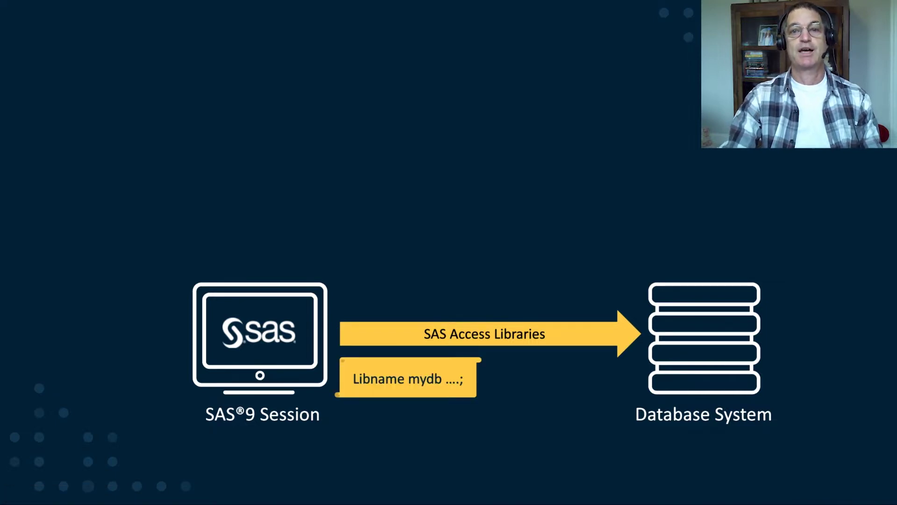
pyautogui.press('Right')
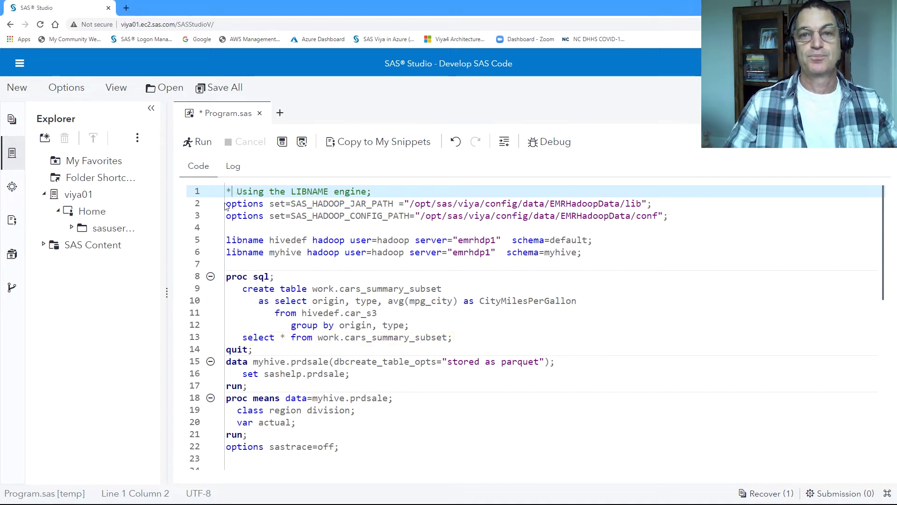
pyautogui.moveTo(227, 203)
pyautogui.mouseDown()
pyautogui.moveTo(246, 266)
pyautogui.moveTo(252, 349)
pyautogui.mouseUp()
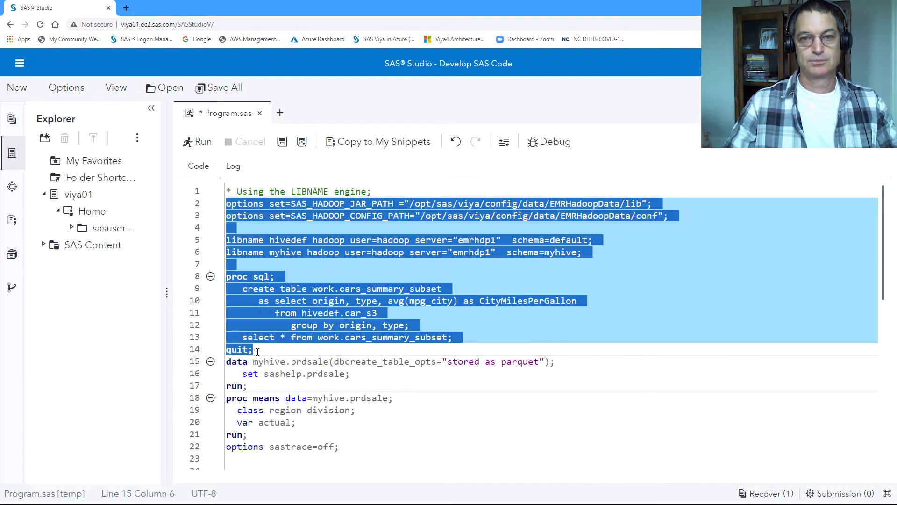
# Step: Submit lines 2–14: Hadoop options, both Hive libnames and the PROC SQL origin/type summary
pyautogui.click(215, 141)
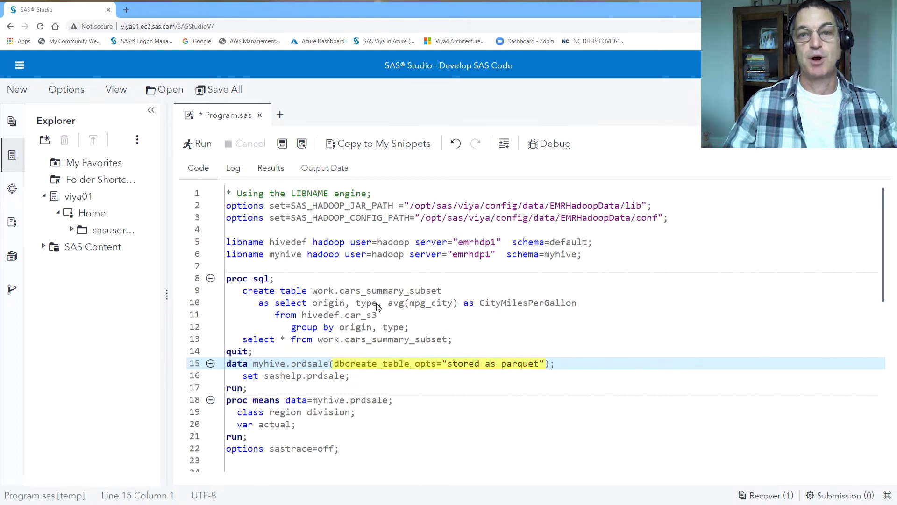
# Step: Run the lines 15–17 DATA step creating parquet table myhive.prdsale, then select the PROC MEANS step
pyautogui.moveTo(226, 363)
pyautogui.mouseDown()
pyautogui.moveTo(225, 376)
pyautogui.moveTo(246, 387)
pyautogui.mouseUp()
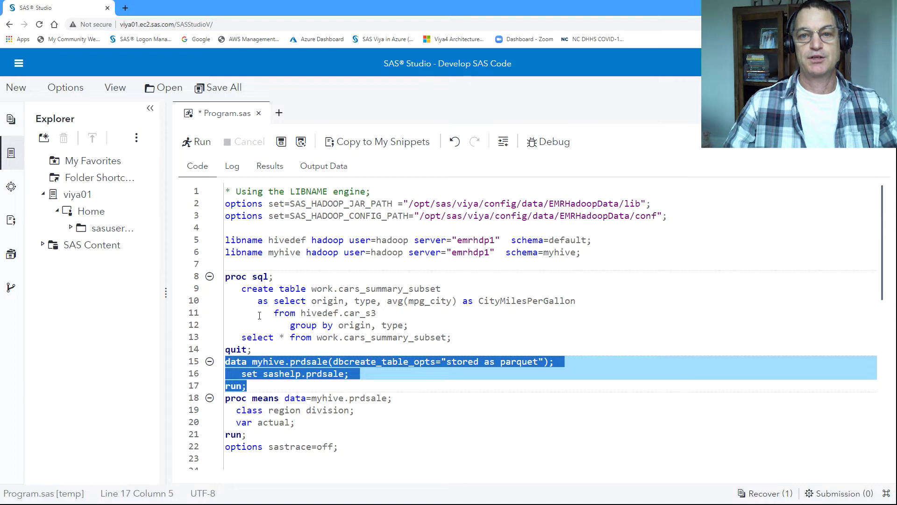
pyautogui.click(200, 142)
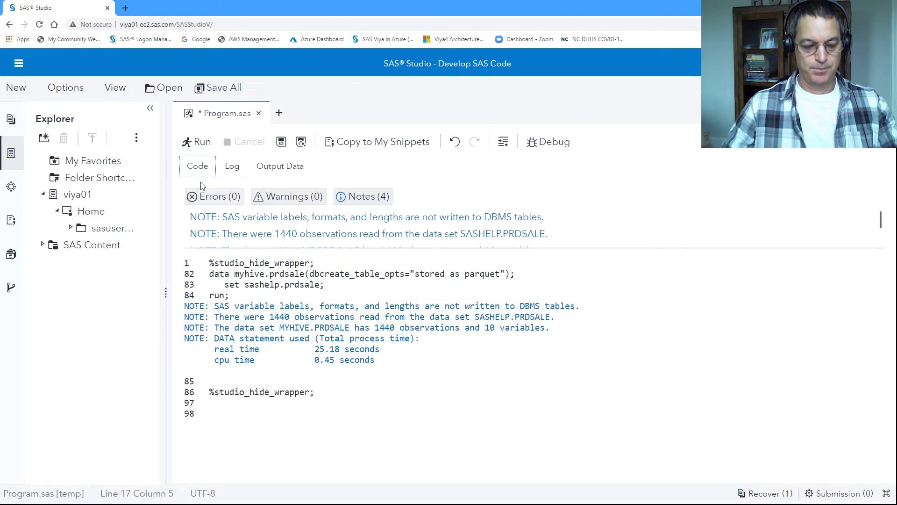
pyautogui.click(199, 168)
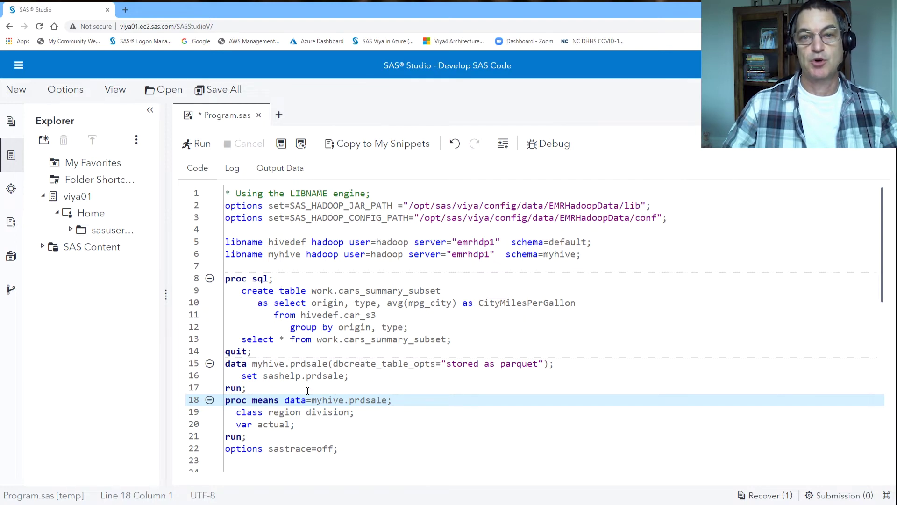
pyautogui.moveTo(225, 400); pyautogui.dragTo(247, 435)
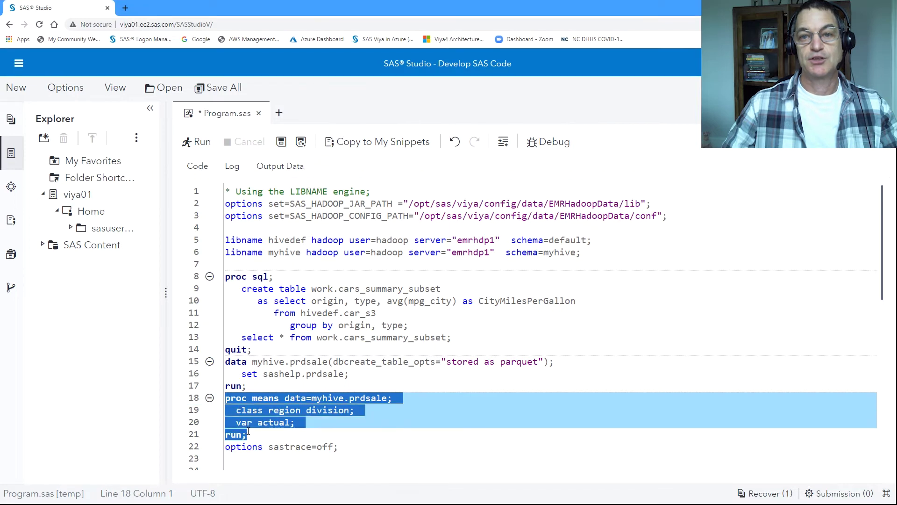
# Step: Run the lines 18–21 PROC MEANS step on actual sales for EAST/WEST and CONSUMER/EDUCATION
pyautogui.click(200, 142)
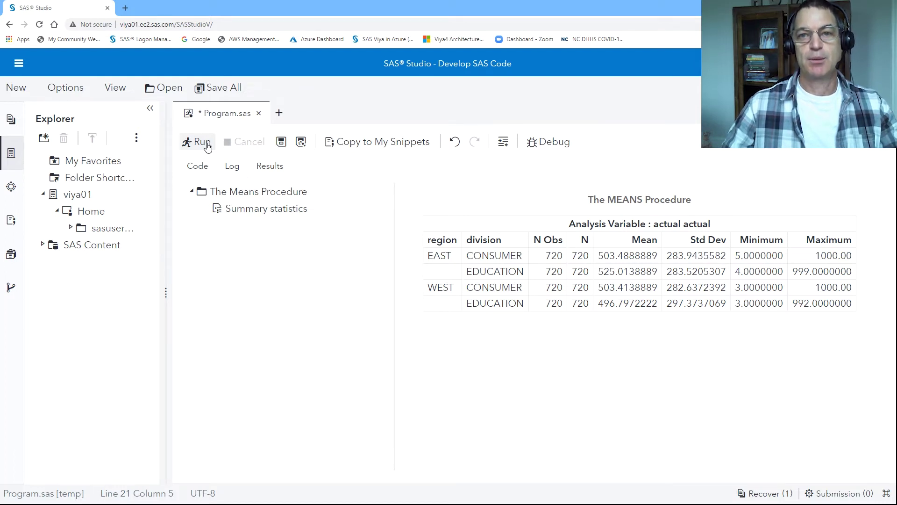
# Step: Back in the code, select from line 25 through the caslib CASEMR statement
pyautogui.click(197, 165)
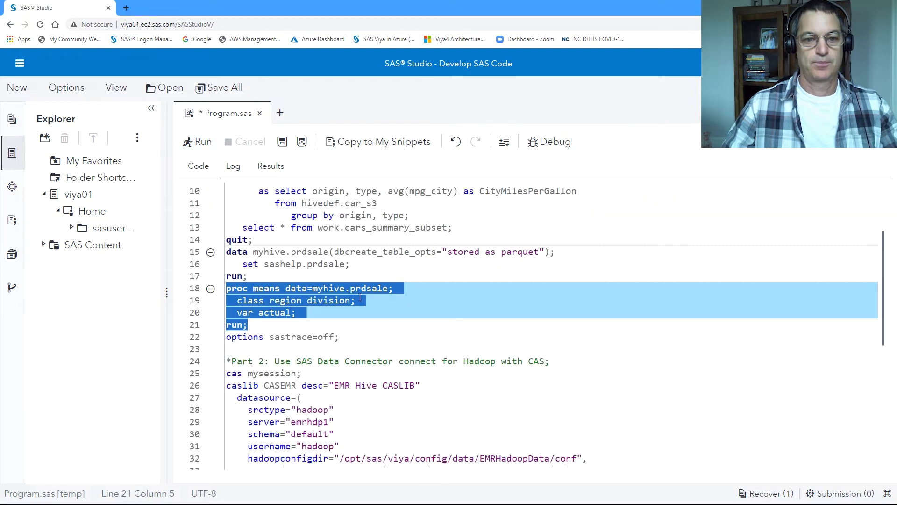
pyautogui.scroll(-2, 360, 297)
pyautogui.scroll(-2, 360, 297)
pyautogui.scroll(-2, 359, 298)
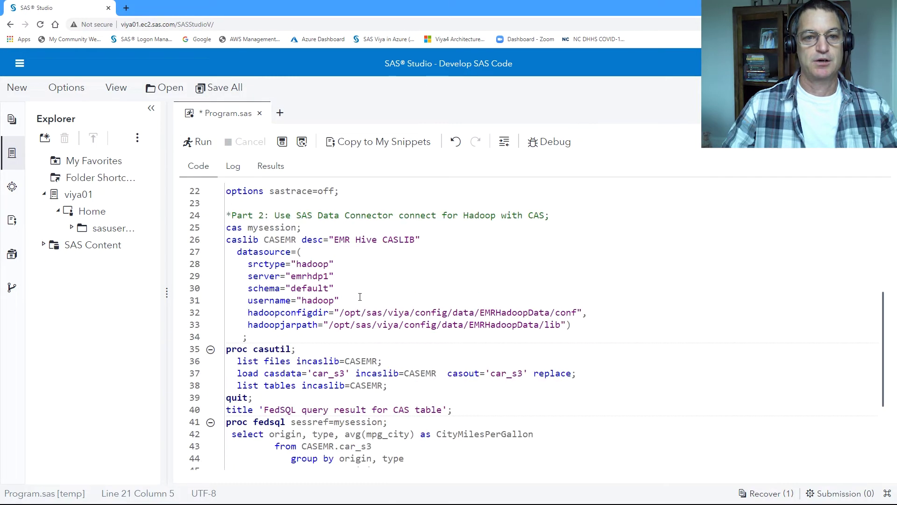
pyautogui.scroll(-2, 360, 297)
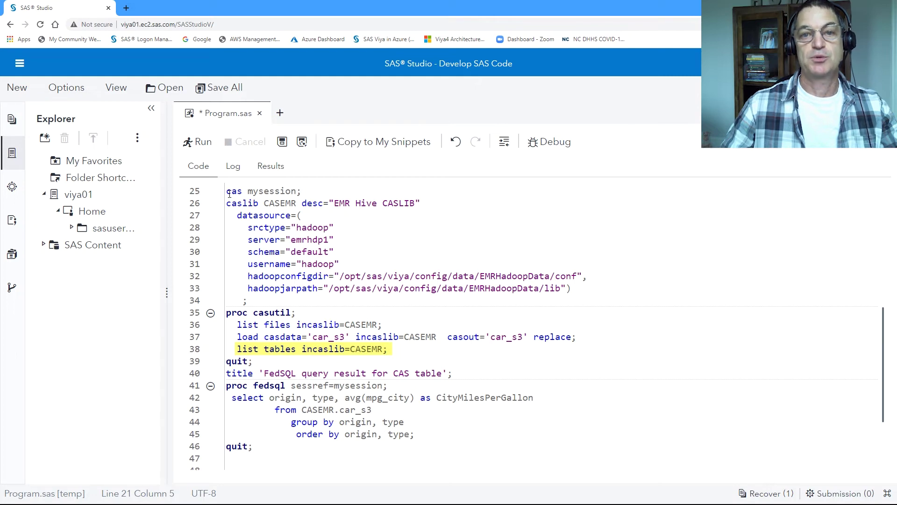
pyautogui.moveTo(228, 193)
pyautogui.mouseDown()
pyautogui.moveTo(261, 286)
pyautogui.moveTo(272, 362)
pyautogui.mouseUp()
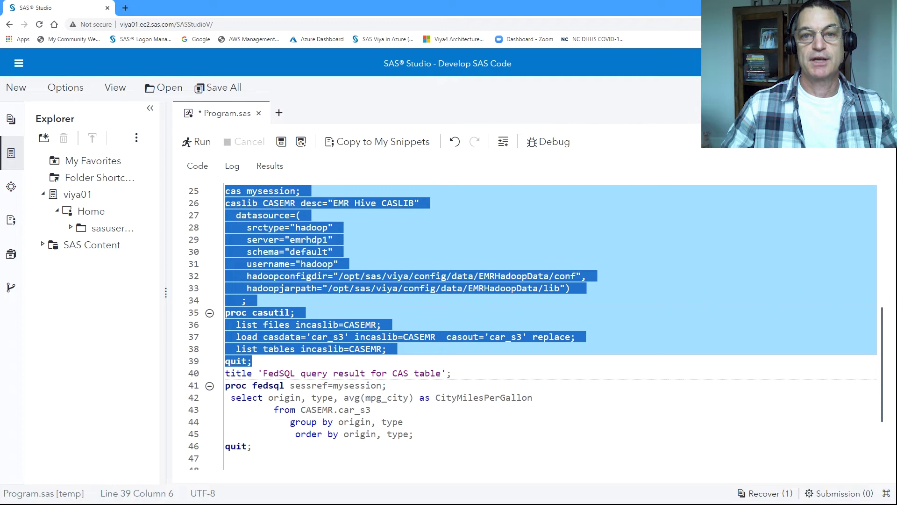
# Step: Run the casutil code and inspect FileInfo and Table Information, confirming CAR_S3 has 428 rows
pyautogui.click(196, 144)
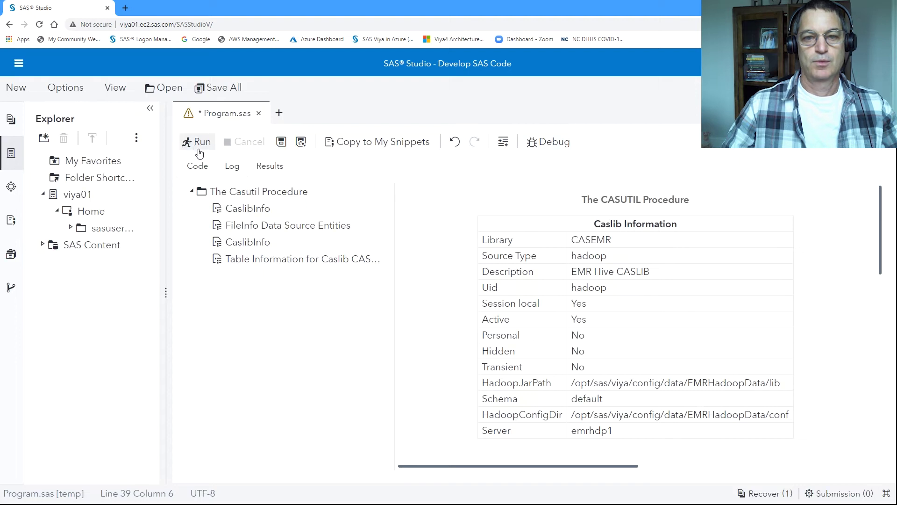
pyautogui.click(285, 233)
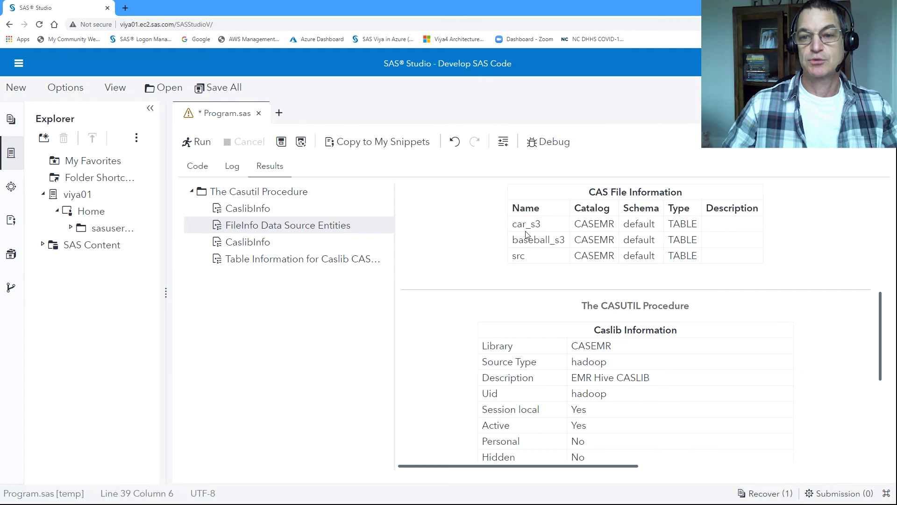
pyautogui.click(258, 259)
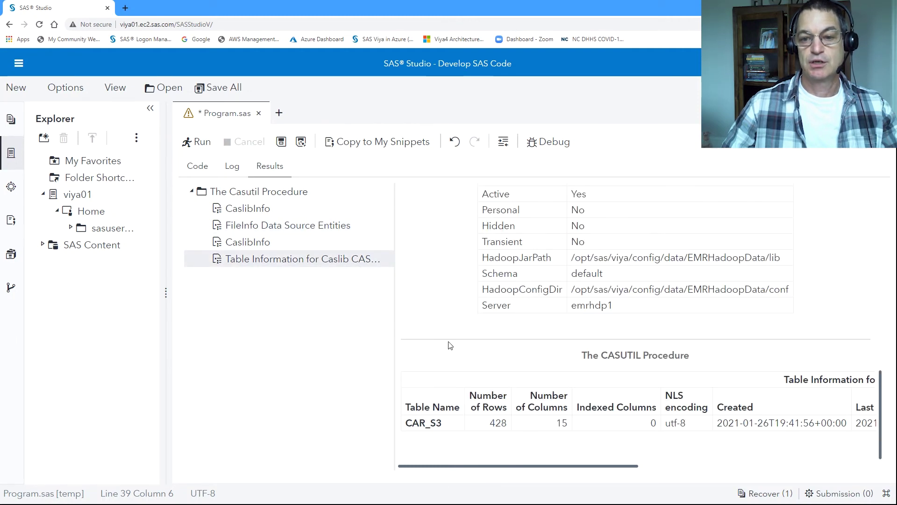
pyautogui.moveTo(406, 423); pyautogui.dragTo(561, 425)
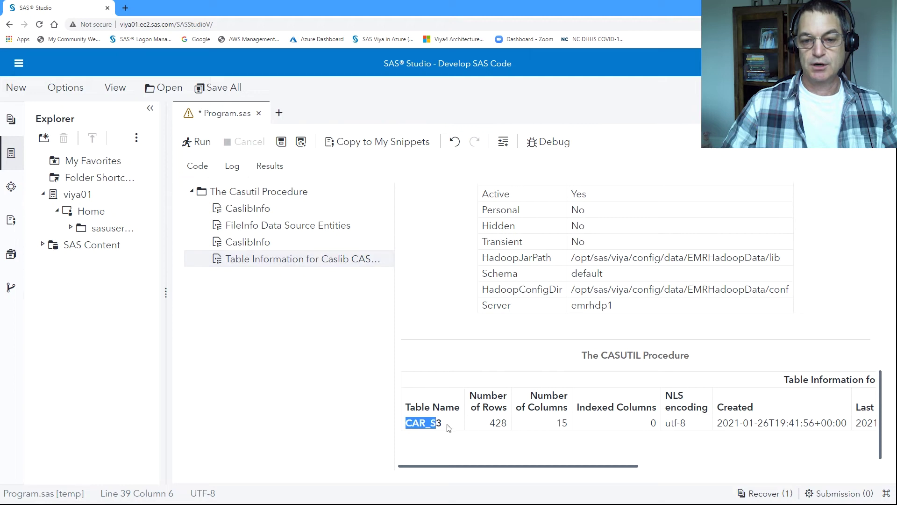
pyautogui.click(562, 377)
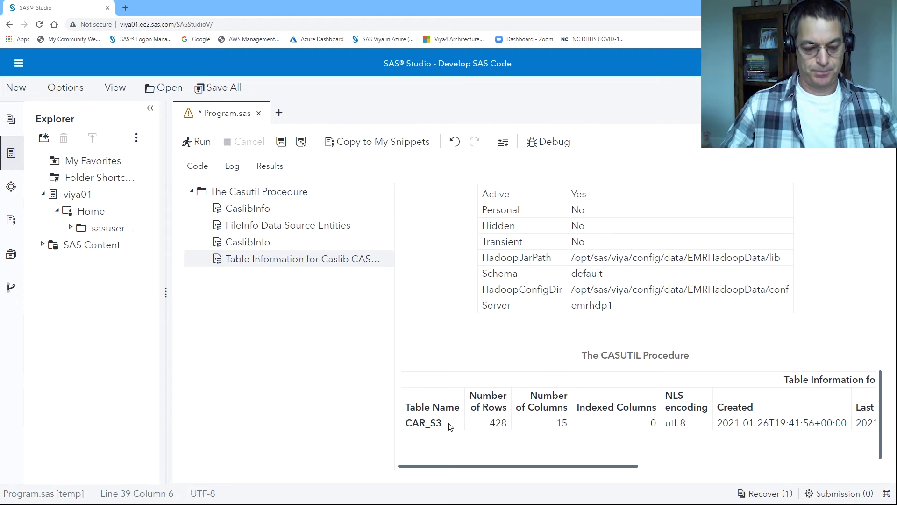
pyautogui.click(228, 269)
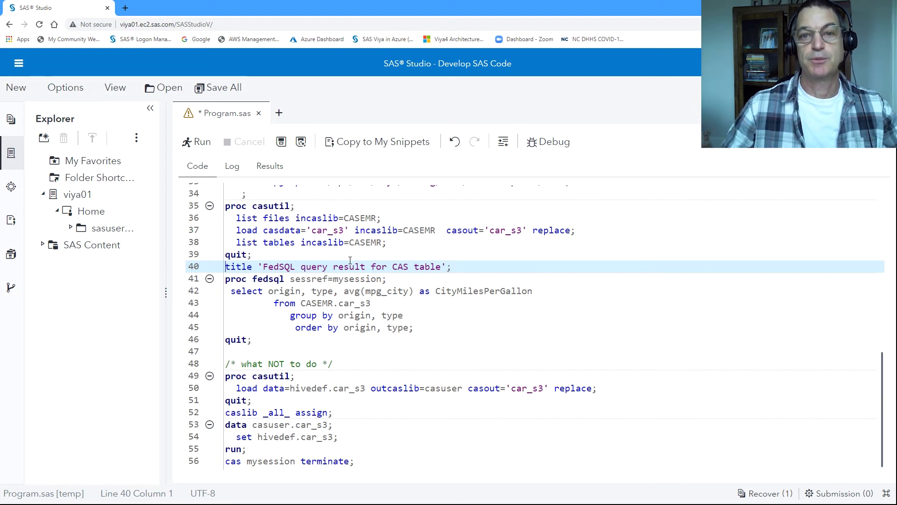
# Step: Run the lines 40–46 PROC FEDSQL block twice to show average mpg_city by origin and type
pyautogui.moveTo(225, 266); pyautogui.dragTo(261, 338)
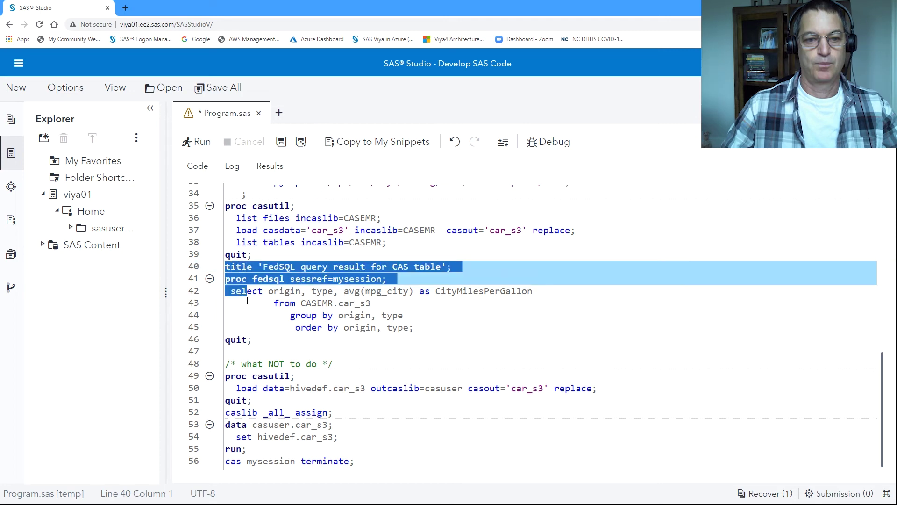
pyautogui.click(200, 143)
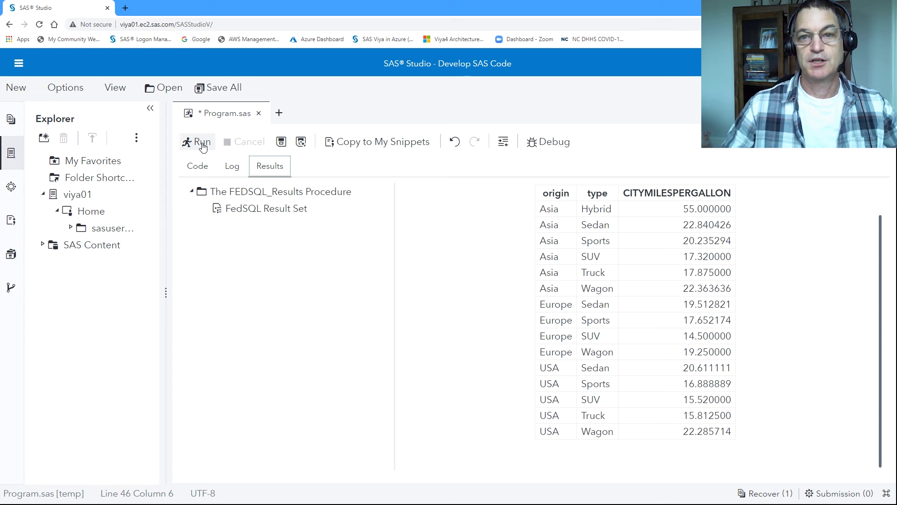
pyautogui.click(201, 143)
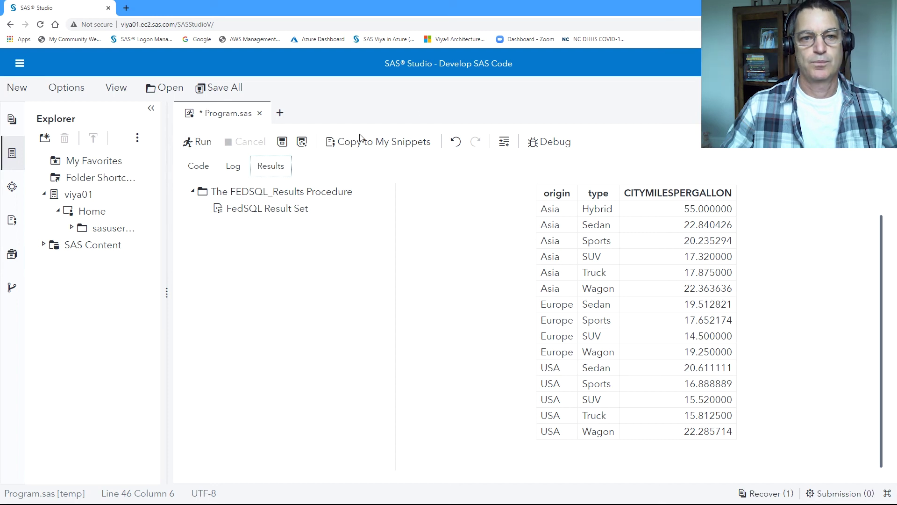
# Step: Return to the program and clear the FedSQL selection at line 49, the 'what NOT to do' section
pyautogui.click(204, 168)
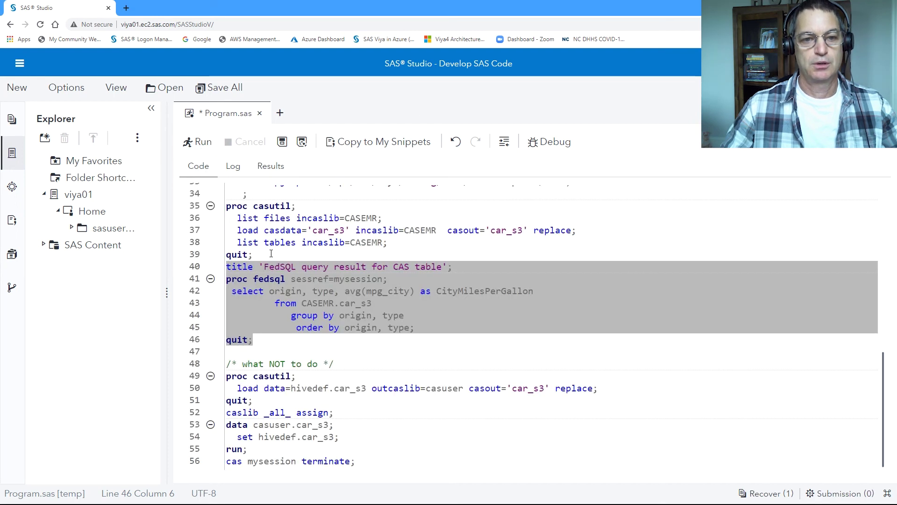
pyautogui.click(224, 375)
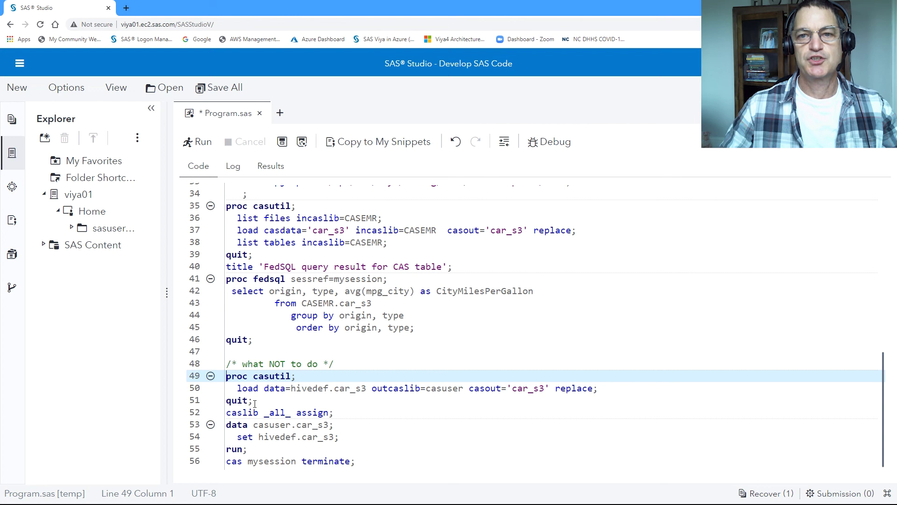